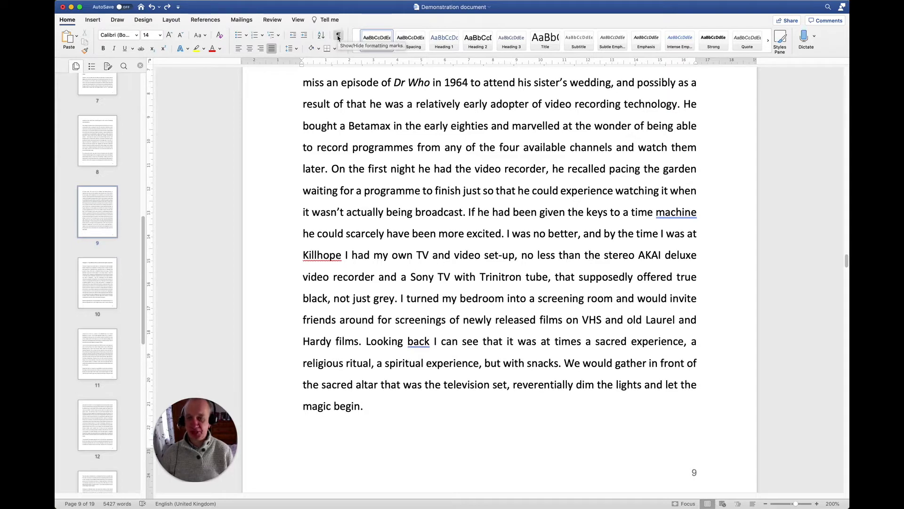
- Show formatting marks and insert a Next Page section break after "magic begin." at the end of page 9
click(339, 36)
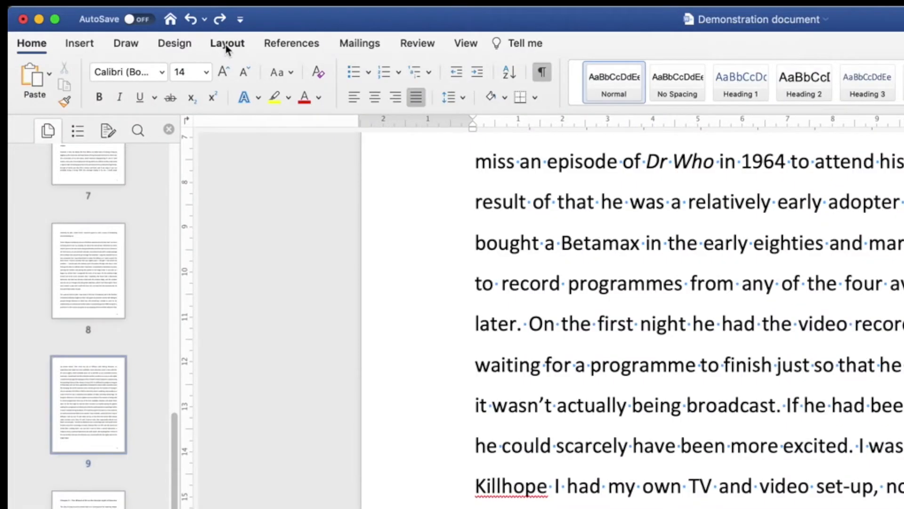
click(227, 44)
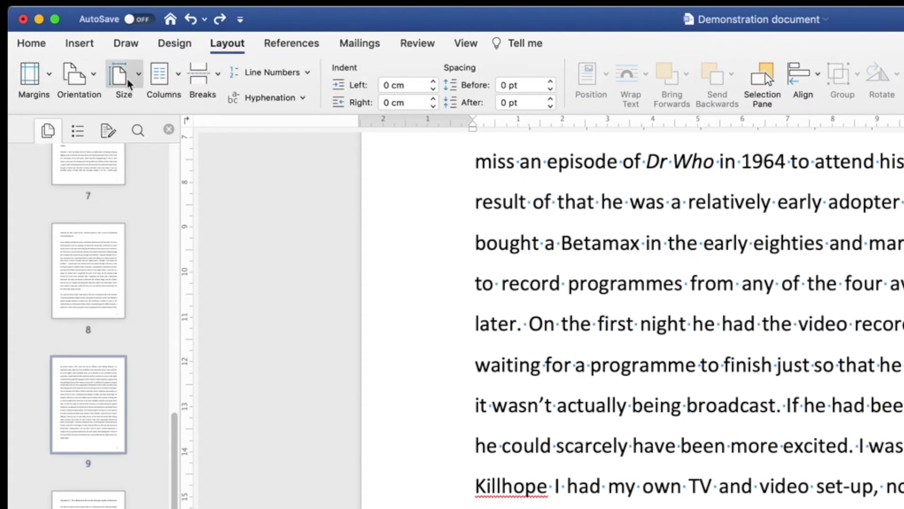
click(217, 74)
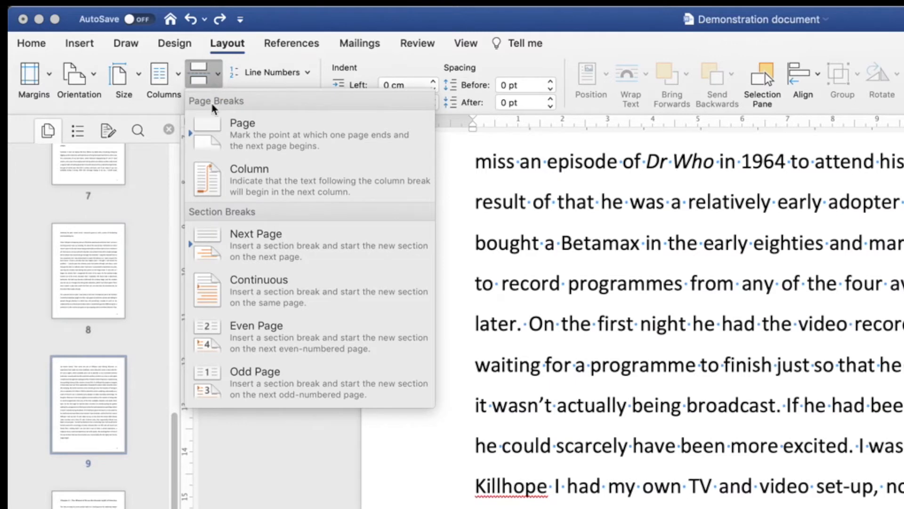
click(246, 246)
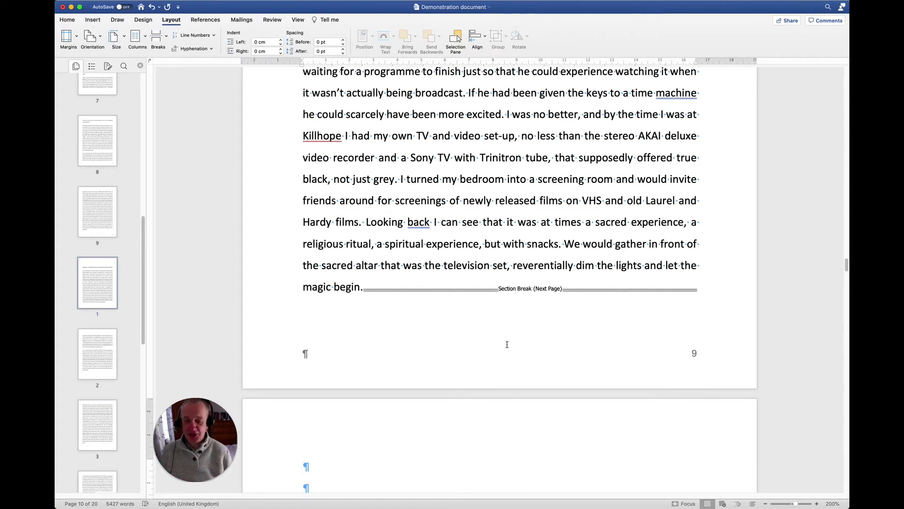
- Insert a second Next Page section break on the empty line before the Chapter 2 heading, creating a blank page
scroll(351, 460, down, 1)
click(331, 469)
scroll(330, 459, down, 1)
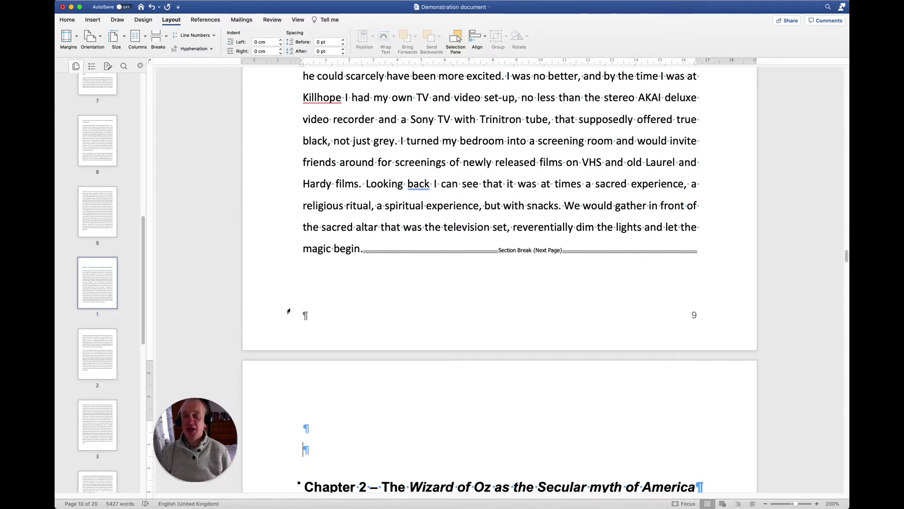
click(166, 37)
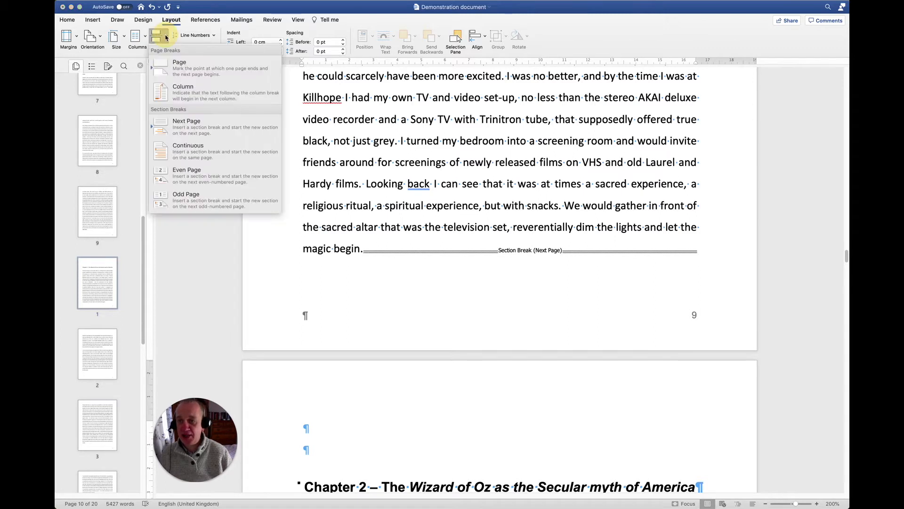
click(191, 122)
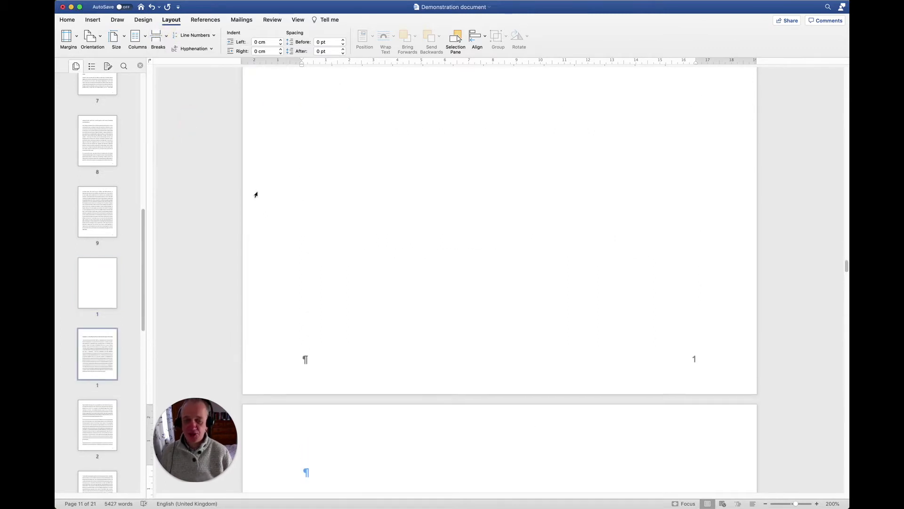
- Change the blank page between the two section breaks to Landscape orientation
scroll(283, 203, up, 9)
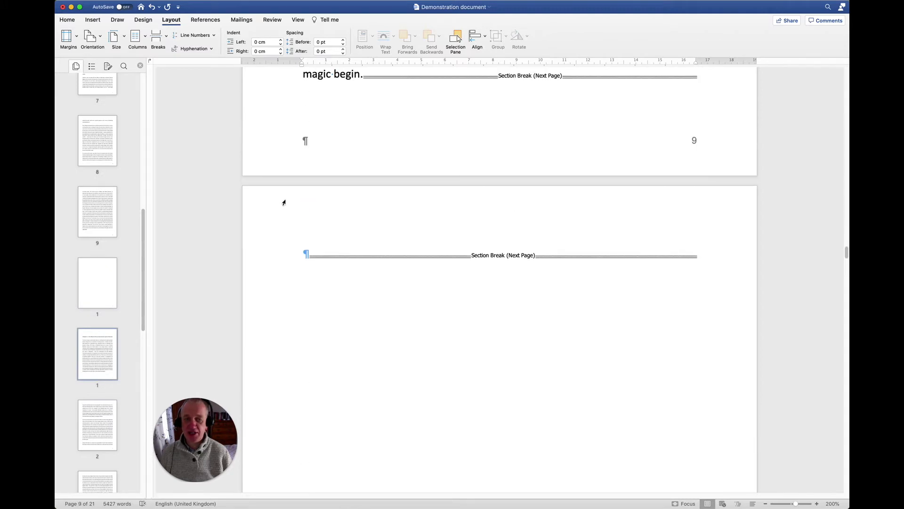
scroll(283, 203, down, 1)
click(314, 229)
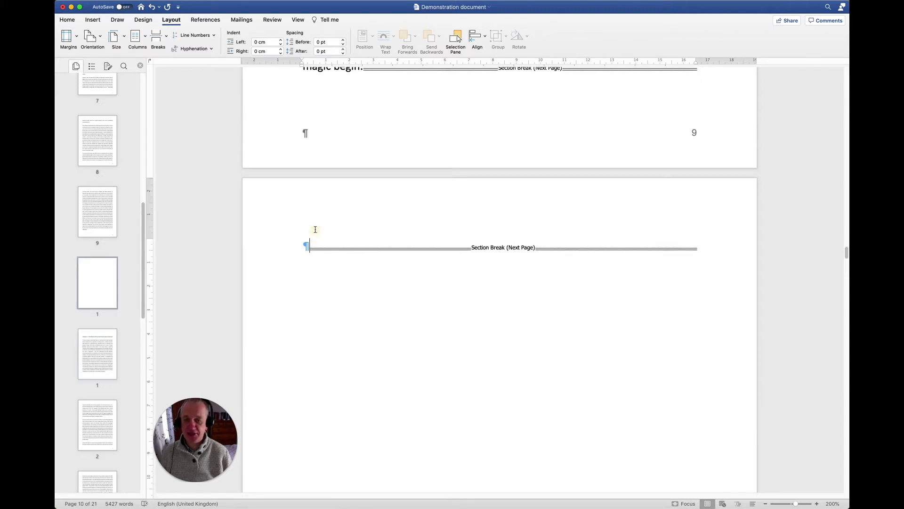
scroll(317, 229, up, 1)
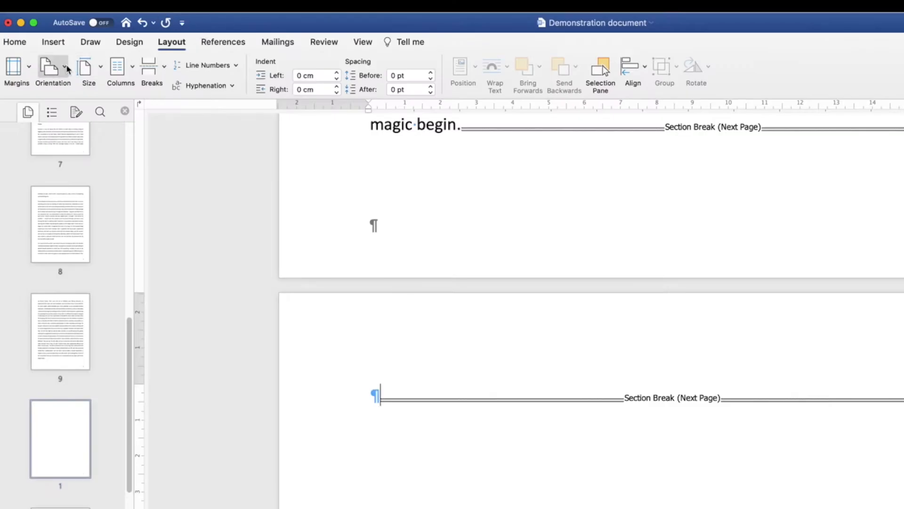
click(65, 70)
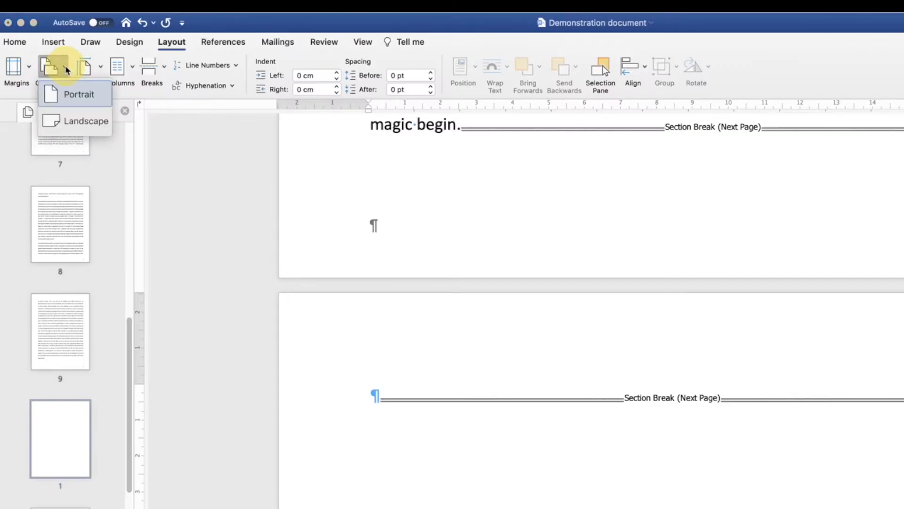
click(66, 121)
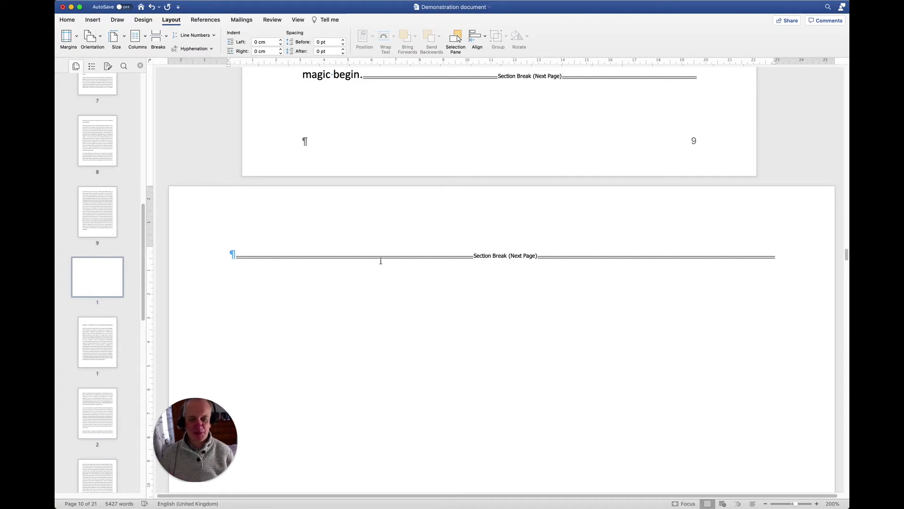
- Scroll through the pages around the new landscape page to review the layout
scroll(605, 168, up, 3)
scroll(606, 168, up, 20)
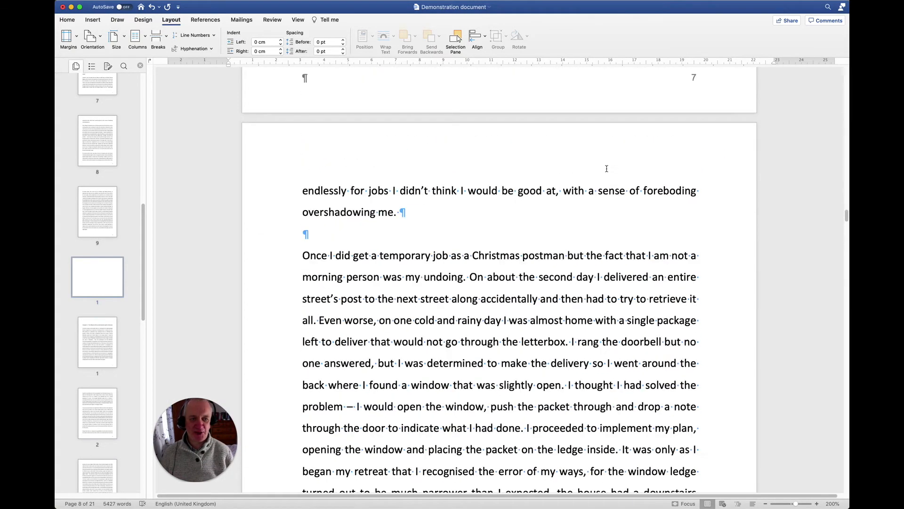
scroll(607, 170, down, 20)
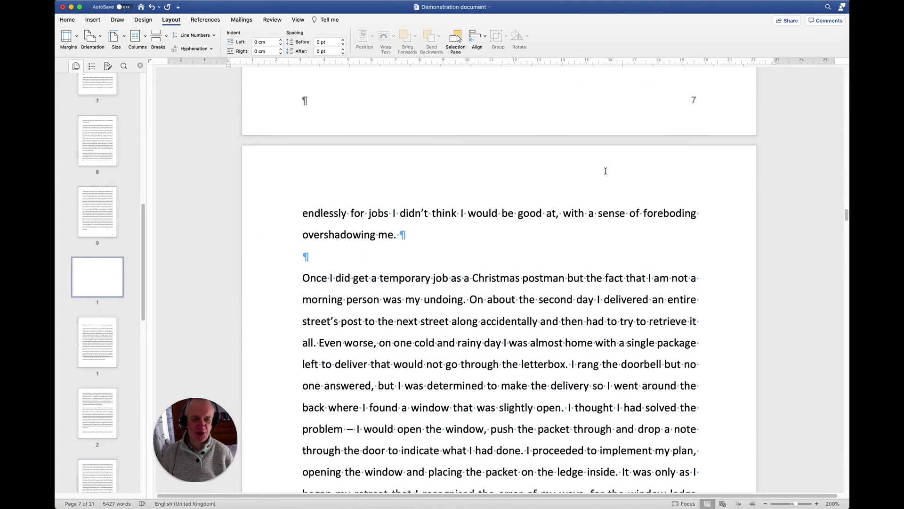
scroll(606, 171, down, 20)
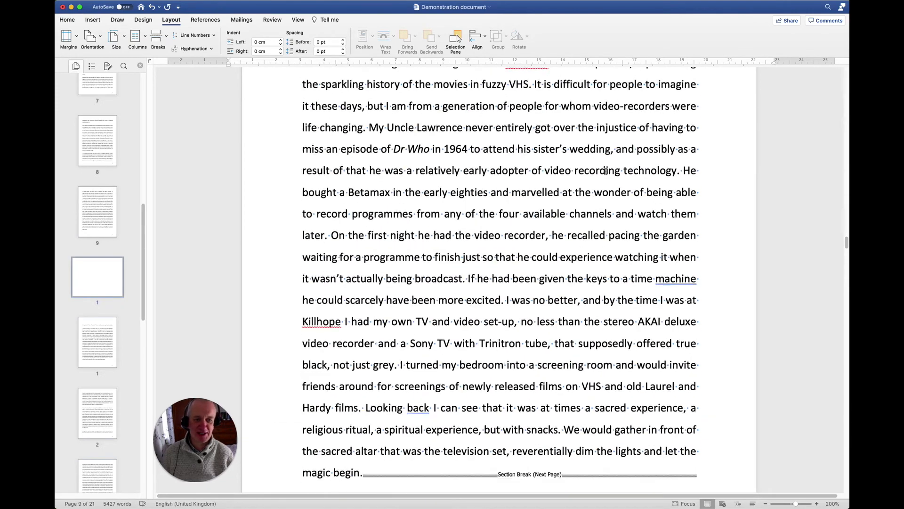
scroll(605, 171, down, 15)
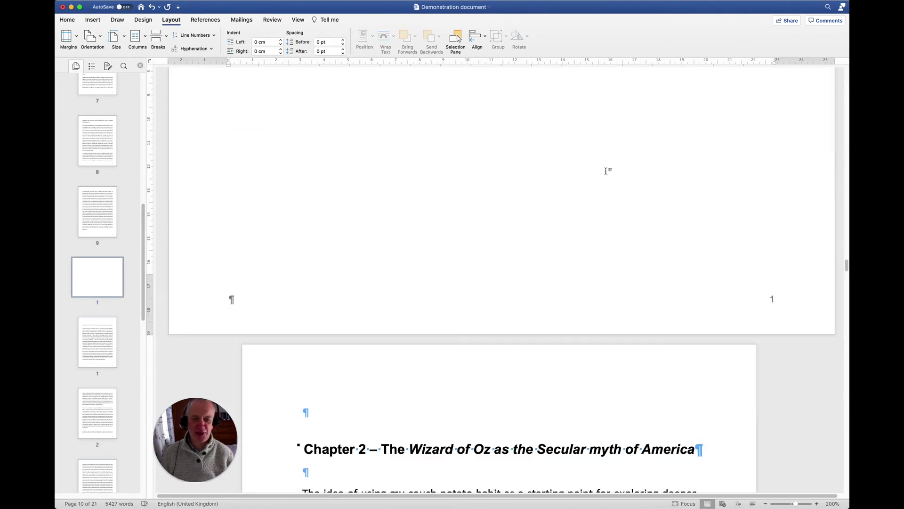
scroll(605, 171, down, 10)
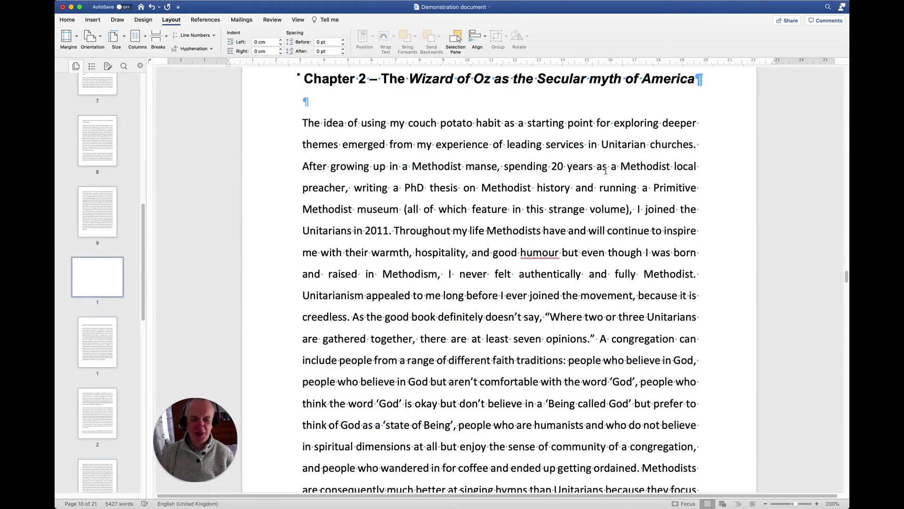
scroll(605, 171, up, 15)
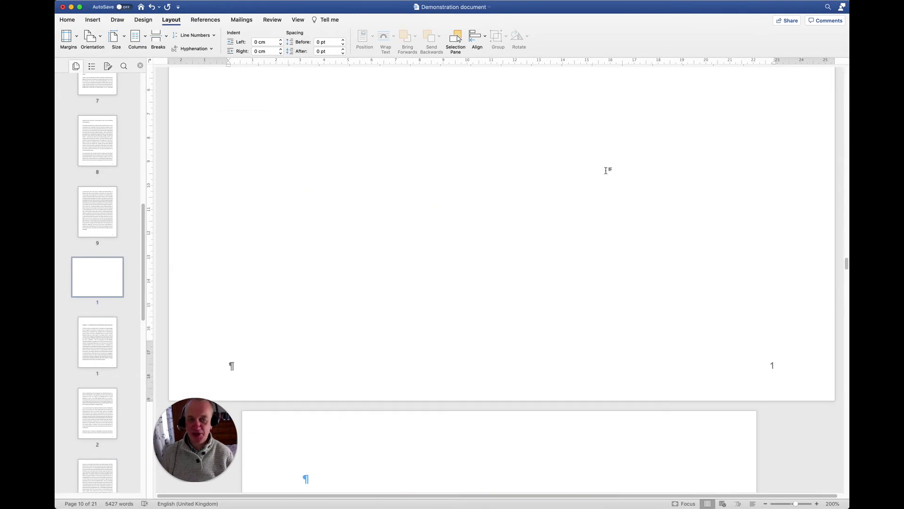
scroll(606, 171, up, 1)
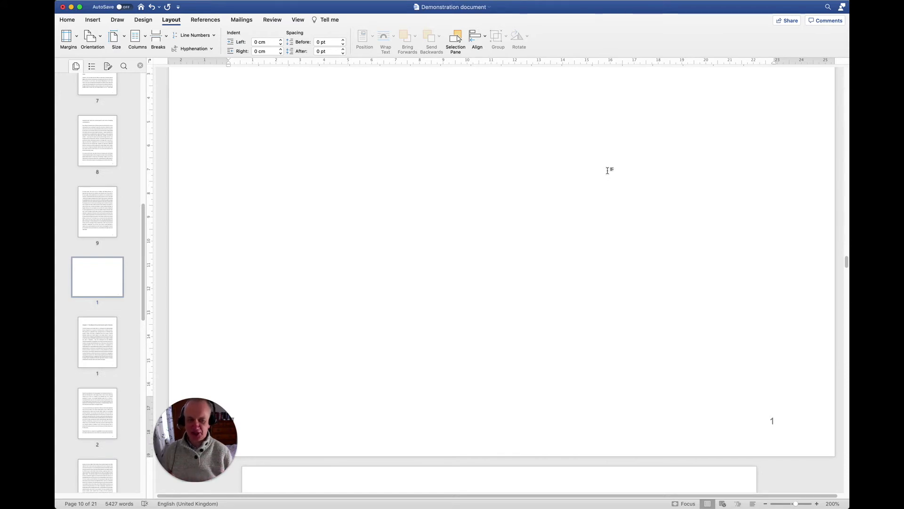
- Set the landscape section's footer page numbers to continue from the previous section
double_click(764, 421)
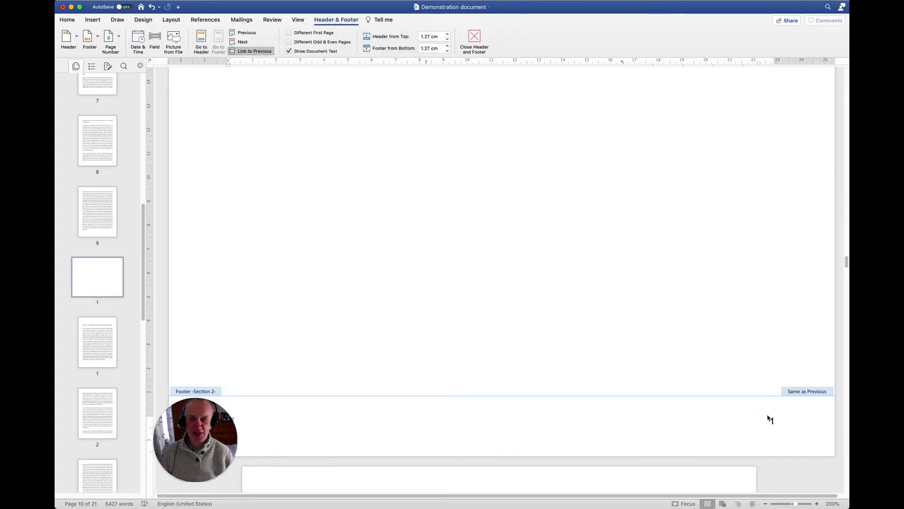
click(100, 22)
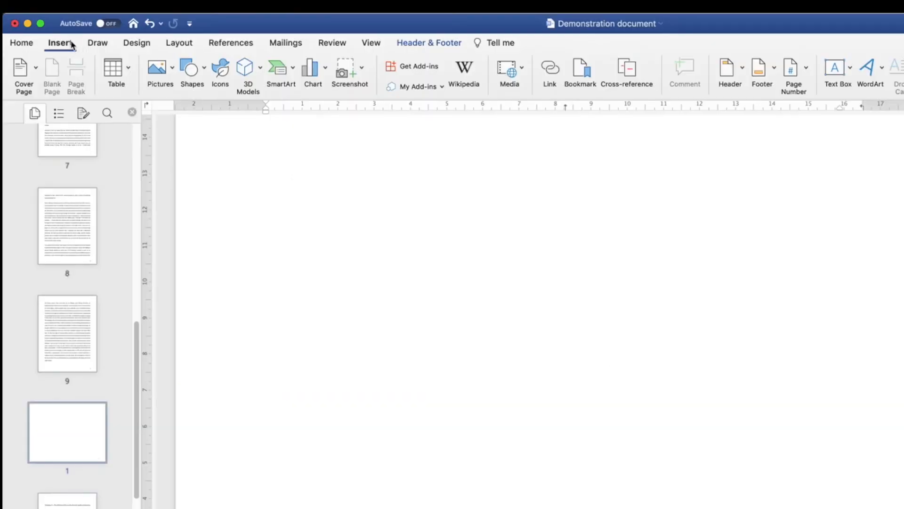
click(791, 83)
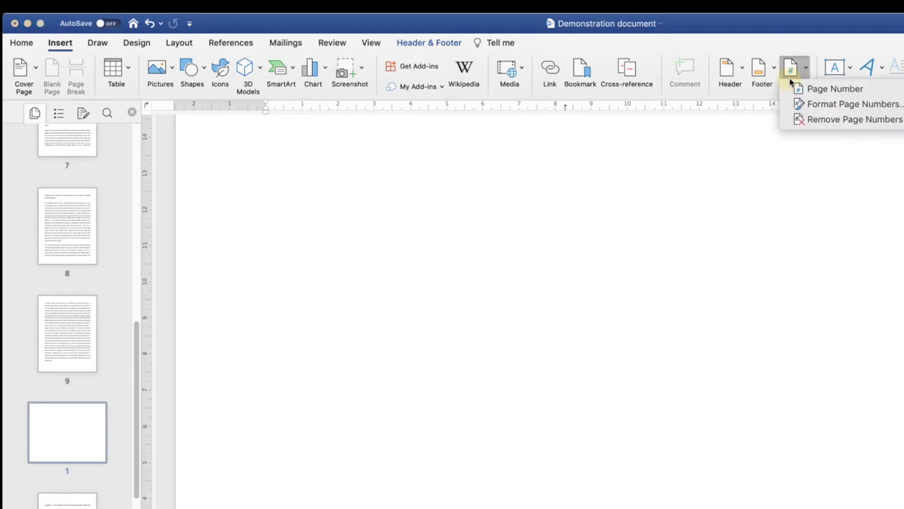
click(806, 104)
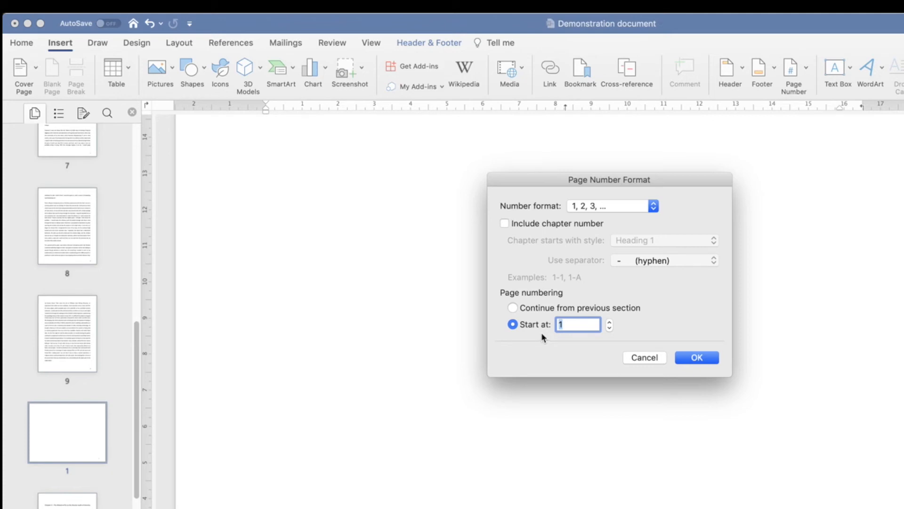
click(513, 308)
click(696, 357)
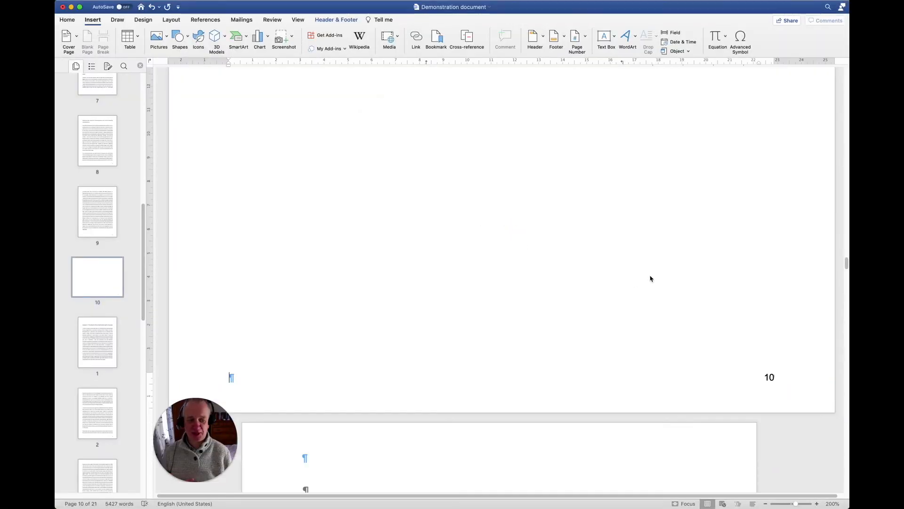
- Set the Chapter 2 section's page numbering to continue from the previous section as well
scroll(650, 278, down, 15)
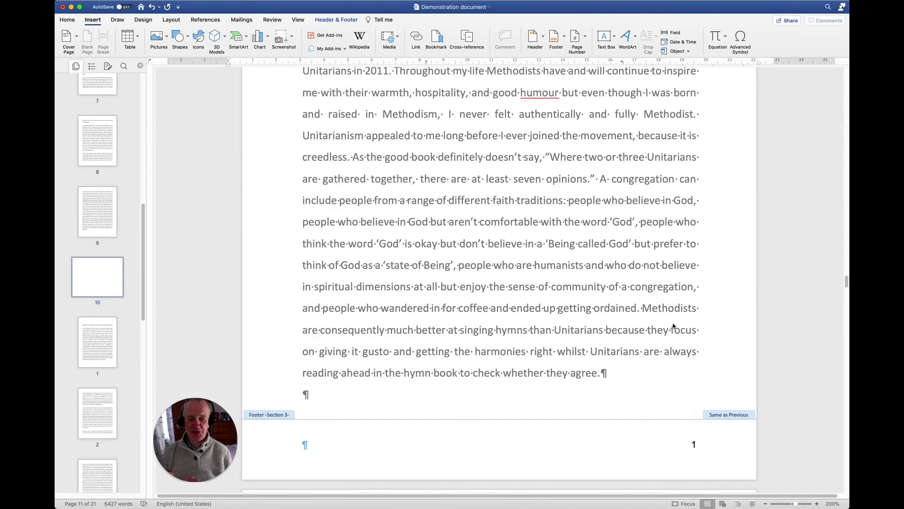
key(Escape)
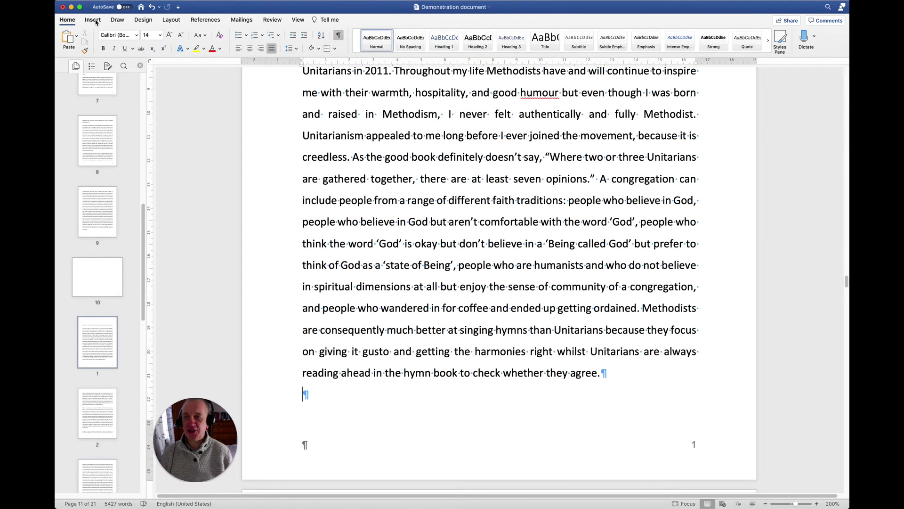
click(93, 20)
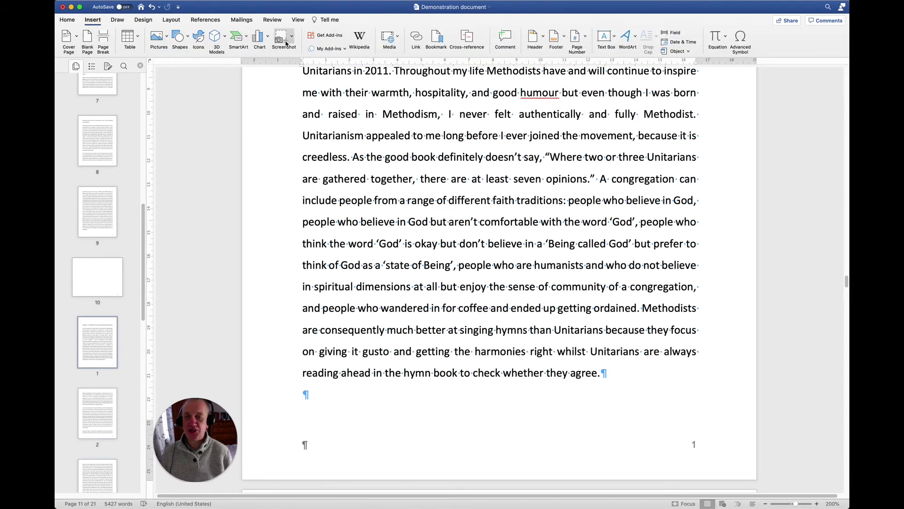
click(575, 38)
click(587, 64)
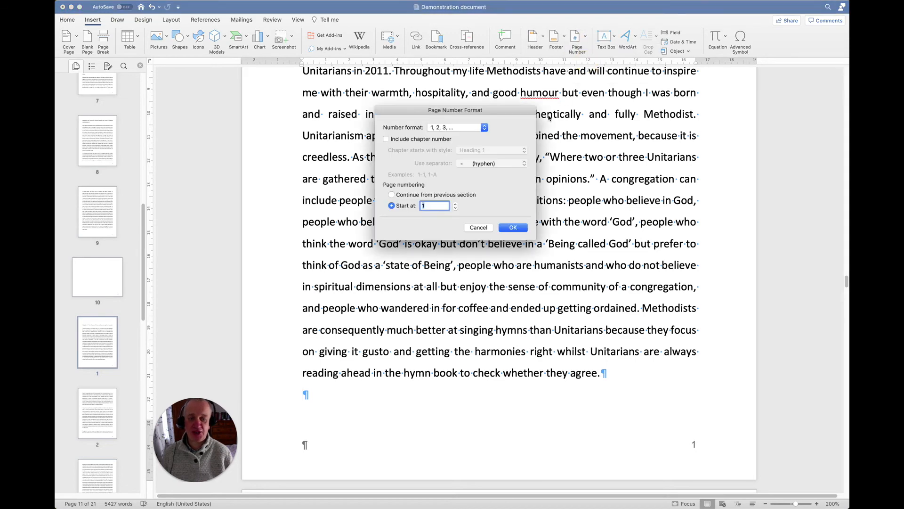
click(392, 194)
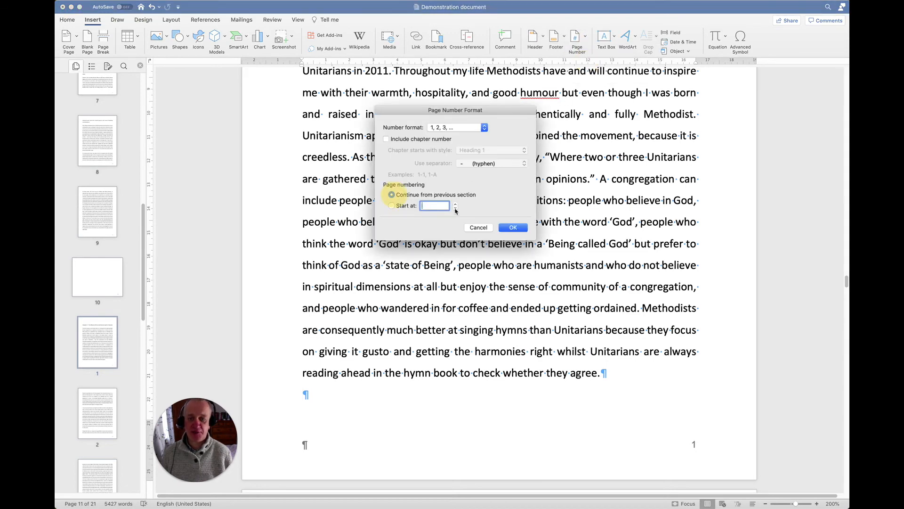
click(516, 228)
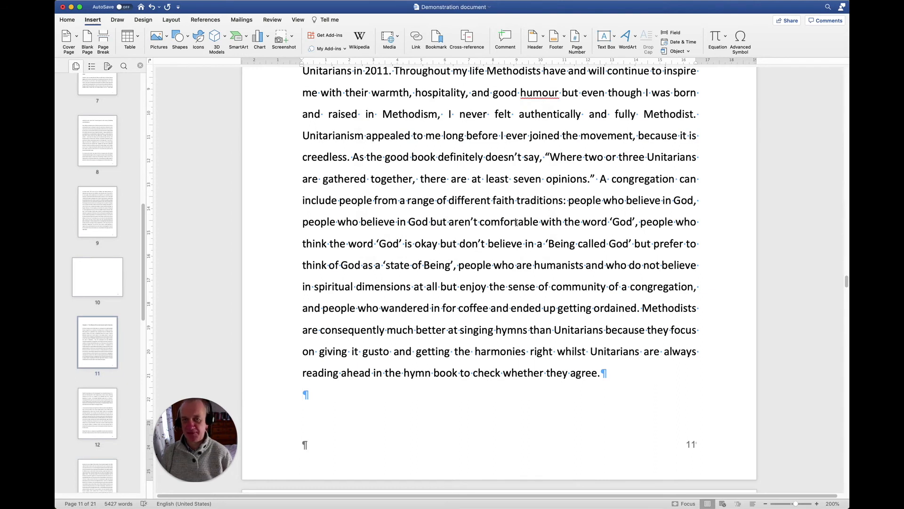